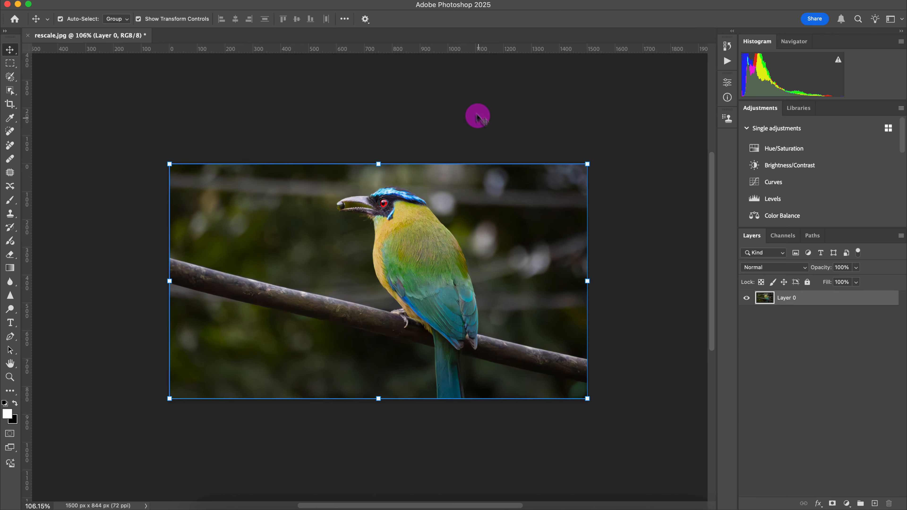
Step: Enlarge the bird layer proportionally to 140.57% from its lower-left corner, beyond the canvas edges, and apply the transform
drag(587, 164, 344, 219)
drag(599, 505, 457, 506)
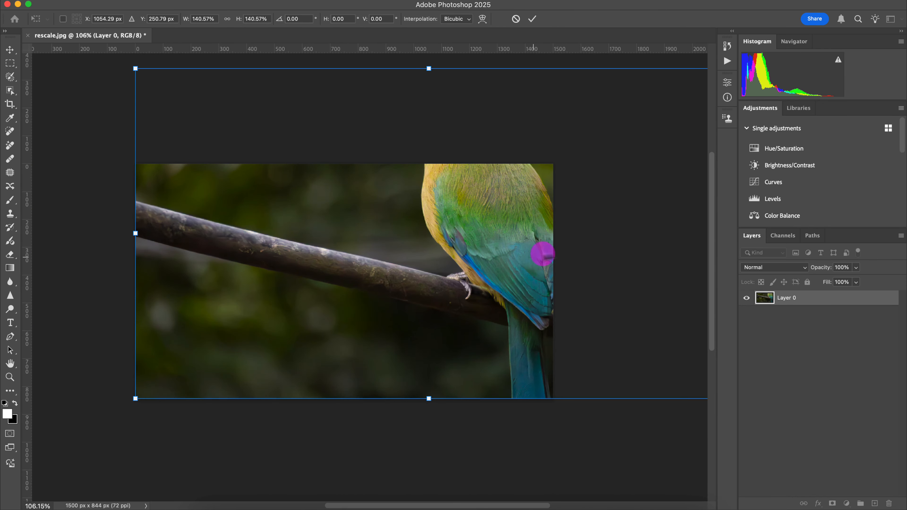
drag(525, 506, 542, 505)
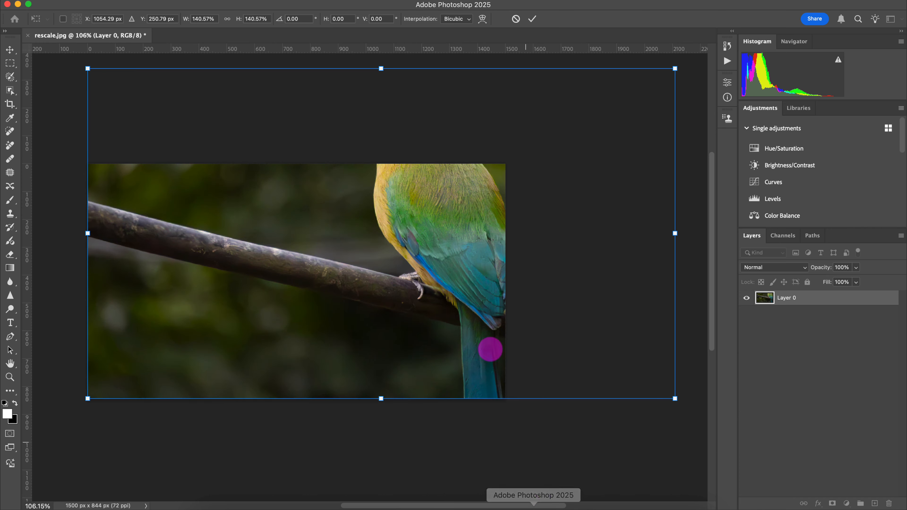
click(531, 19)
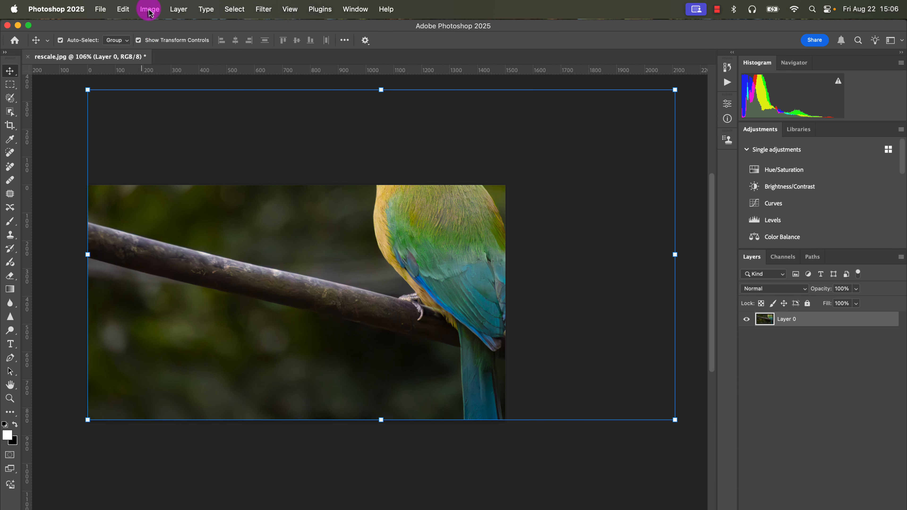
Step: Expand the canvas with Reveal All to include the whole enlarged bird layer
click(149, 10)
click(182, 138)
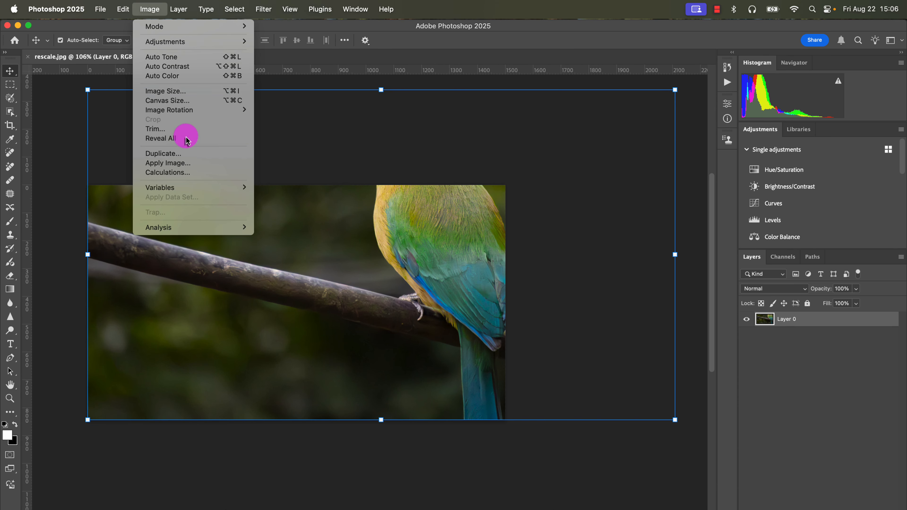
key(super+0)
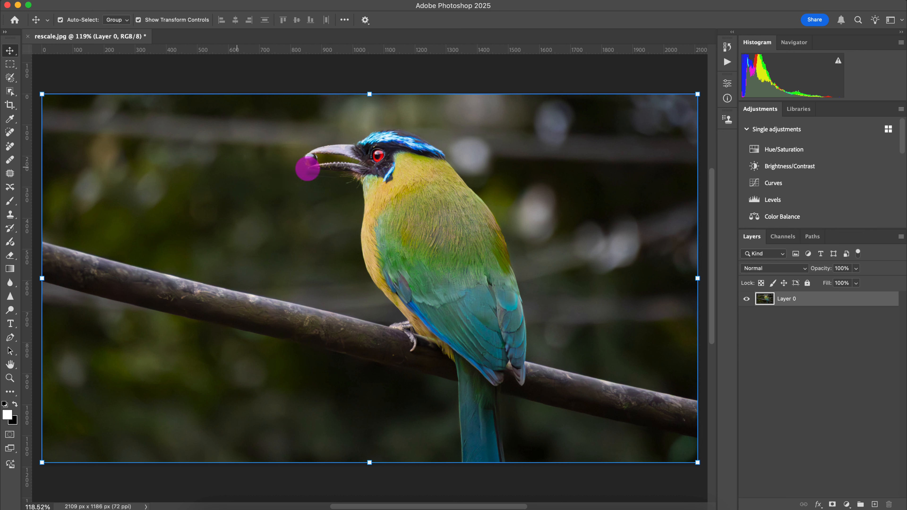
Step: Crop the image around the bird's head and upper body to about 593 × 503 px, keeping the cropped pixels
key(c)
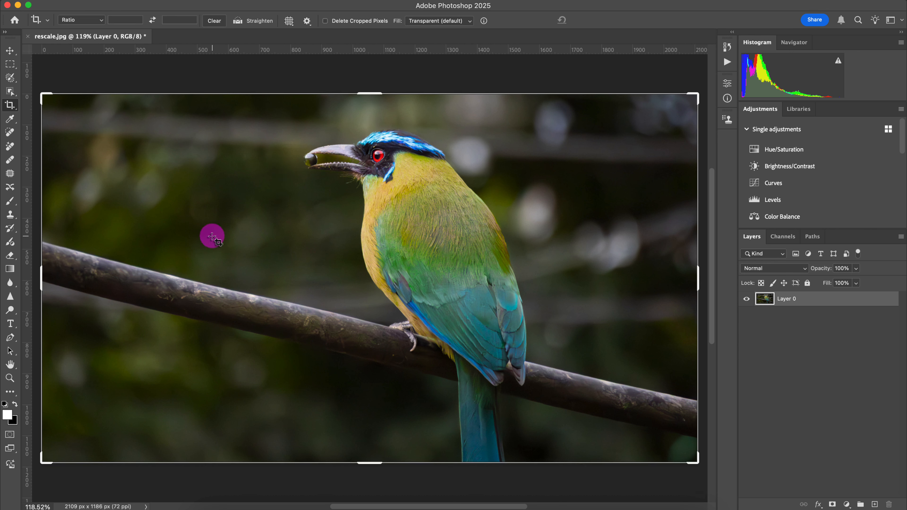
drag(42, 462, 156, 355)
drag(587, 366, 480, 371)
drag(374, 310, 359, 298)
drag(480, 377, 462, 355)
drag(418, 326, 416, 338)
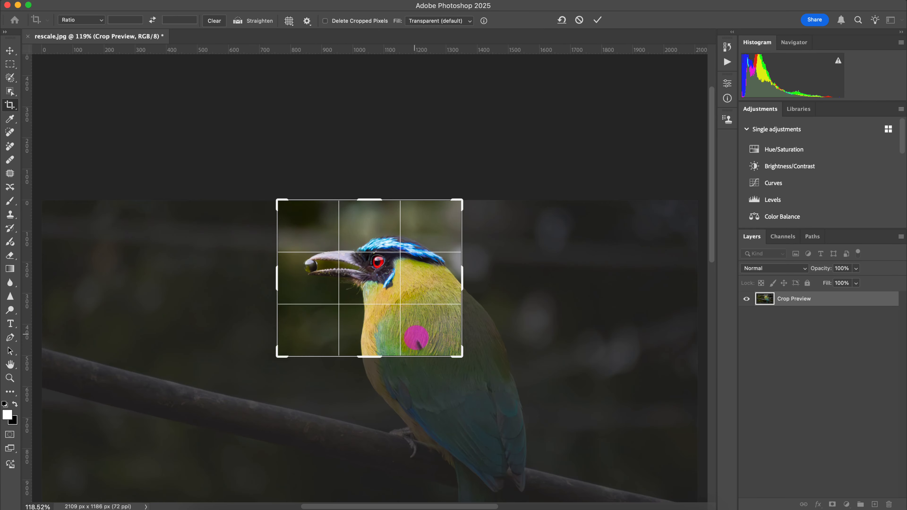
click(601, 28)
key(super+0)
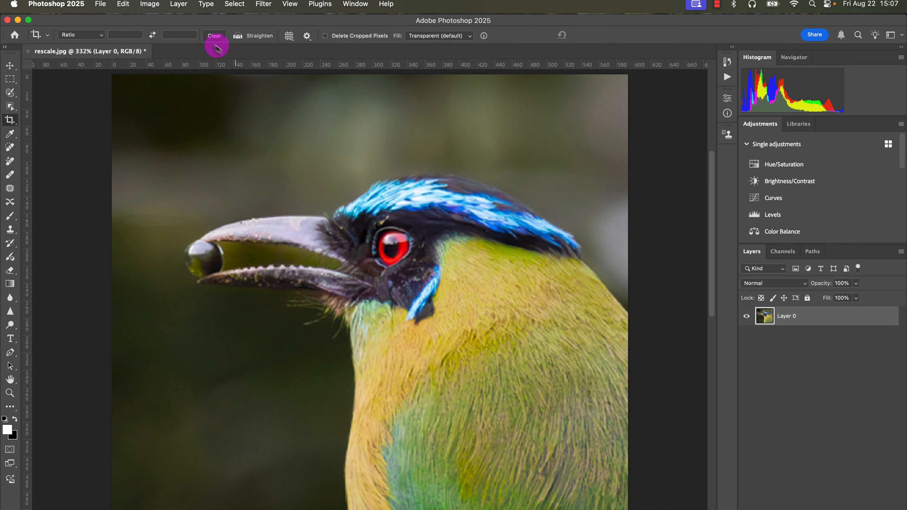
Step: Resize the cropped image to a width of 2000 pixels with proportions linked and Automatic resampling
click(150, 9)
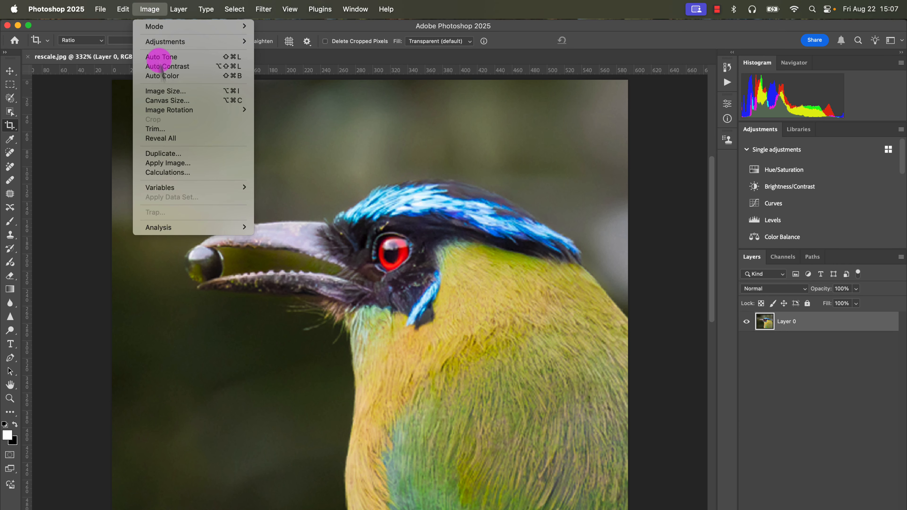
click(168, 90)
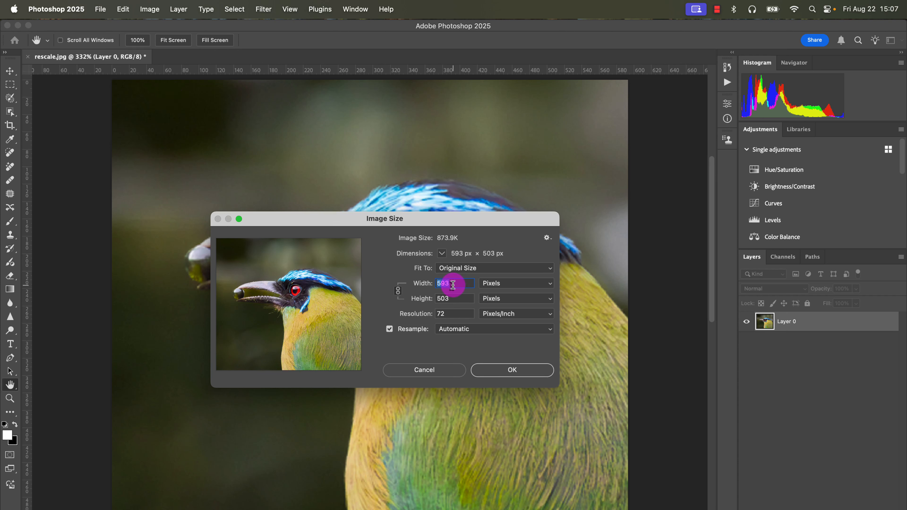
text(2000)
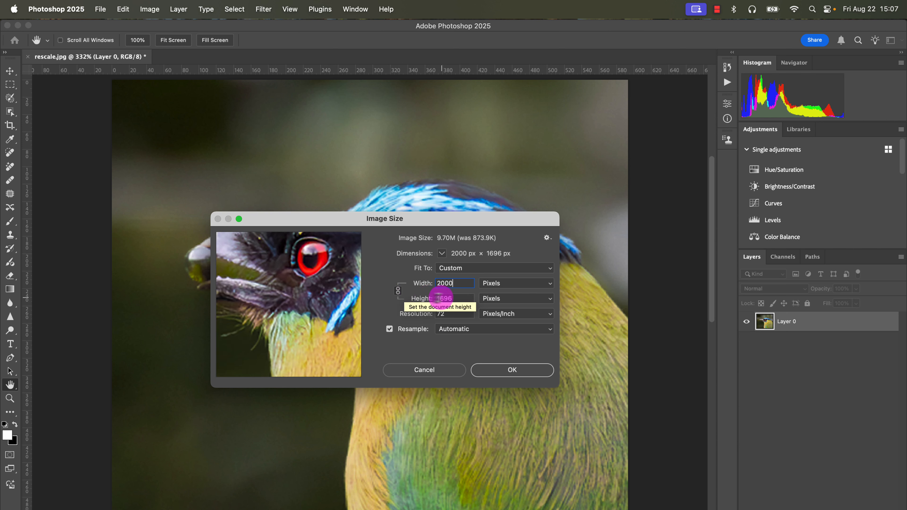
click(522, 371)
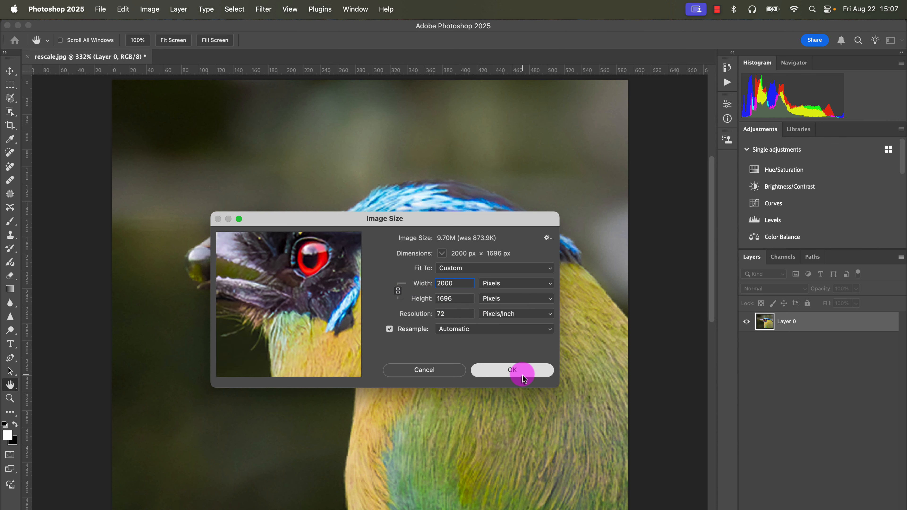
key(c)
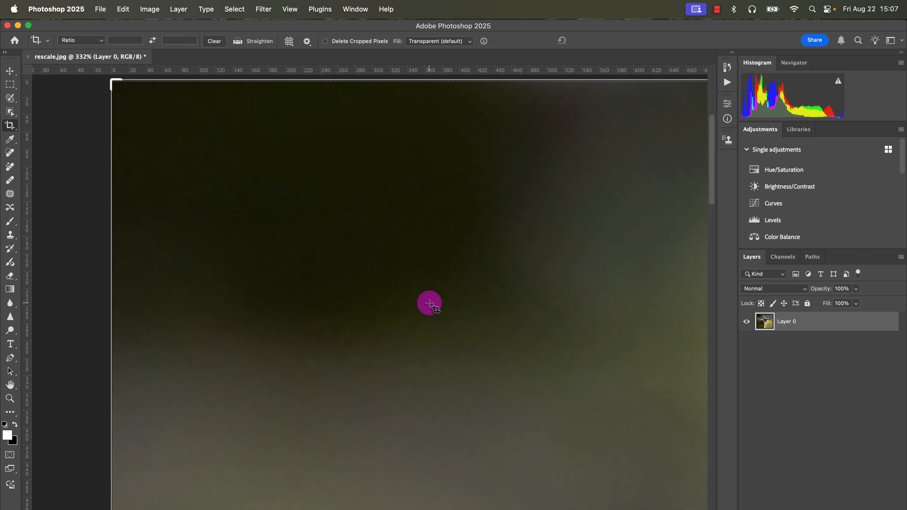
key(super+0)
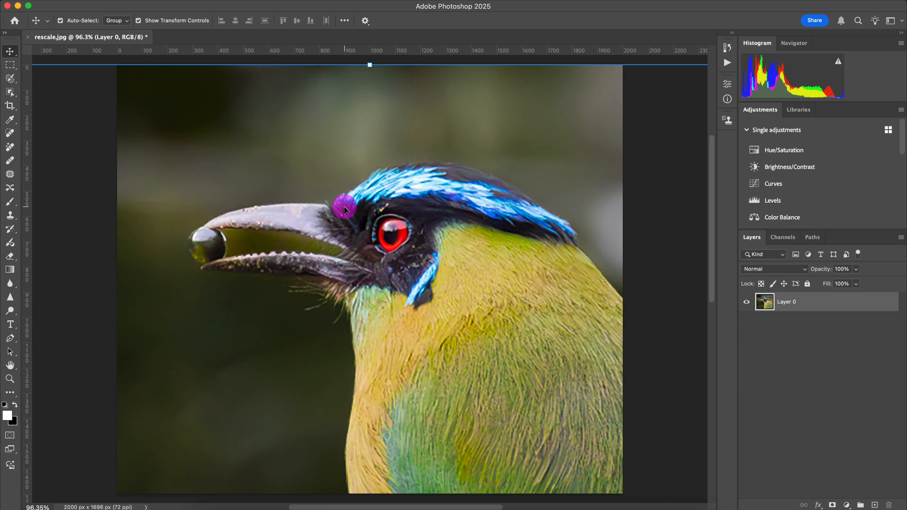
Step: Widen the crop around the bird to about 2168 × 1838 px and apply it with Delete Cropped Pixels enabled
key(c)
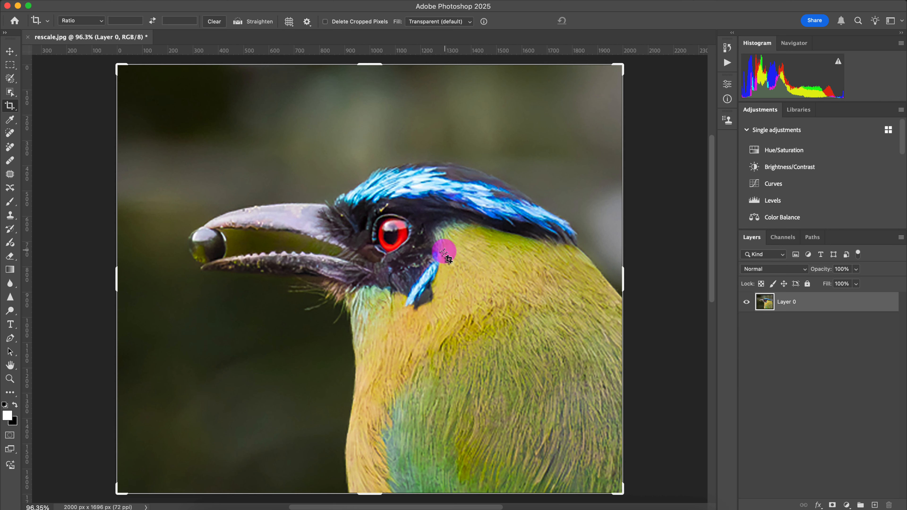
mouse_move(492, 236)
mouse_down()
mouse_move(453, 237)
mouse_move(476, 240)
mouse_up()
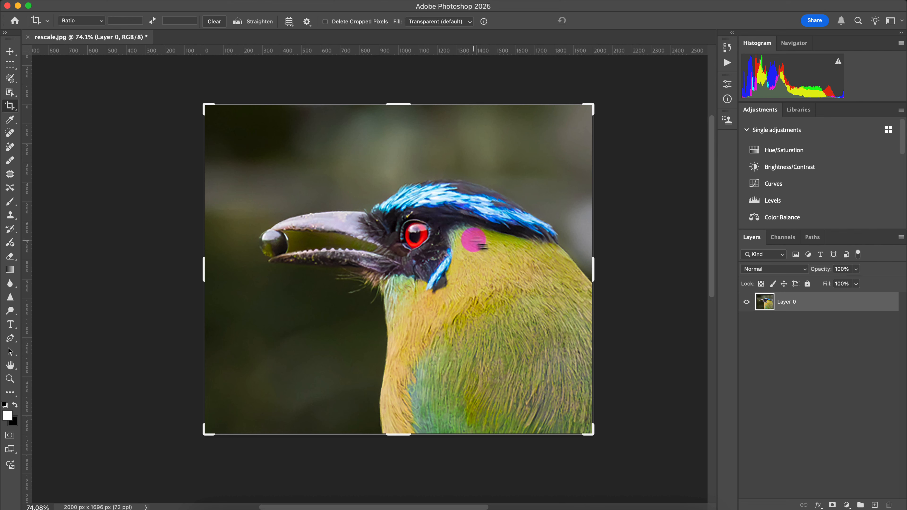
drag(593, 433, 643, 471)
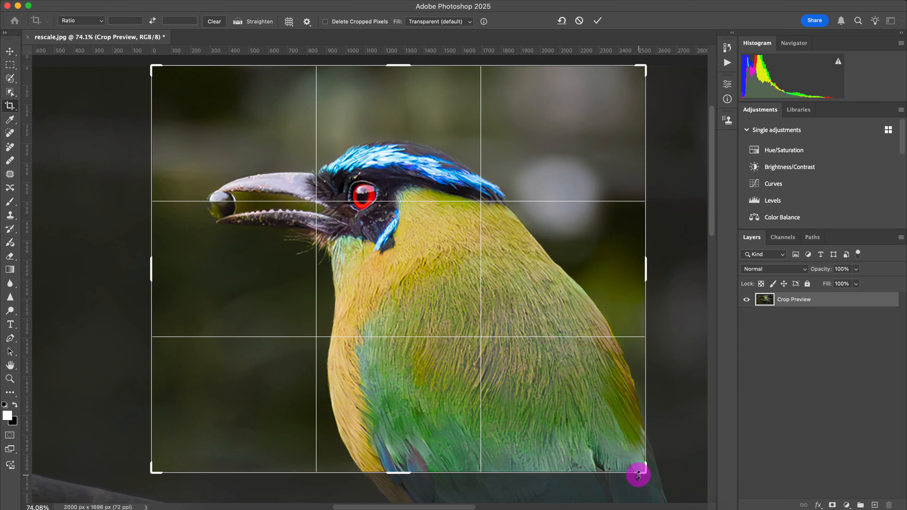
drag(645, 472, 602, 437)
drag(530, 290, 515, 290)
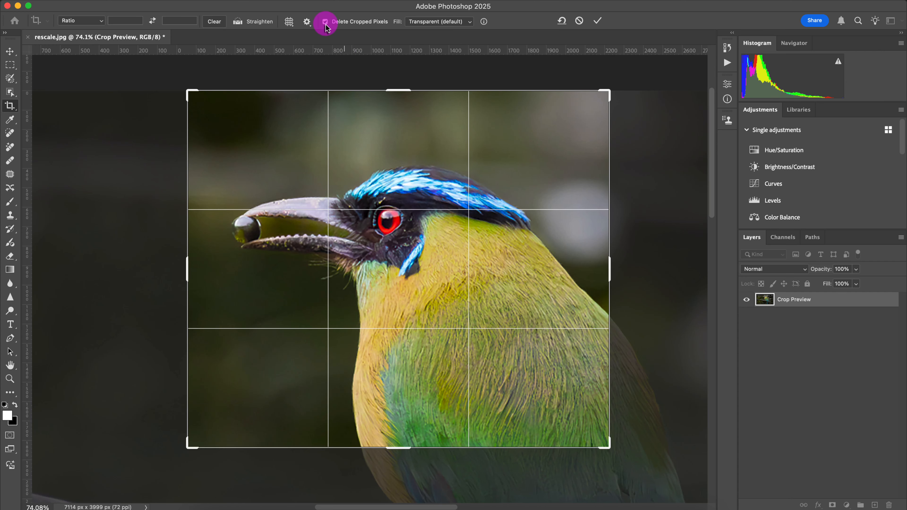
click(596, 22)
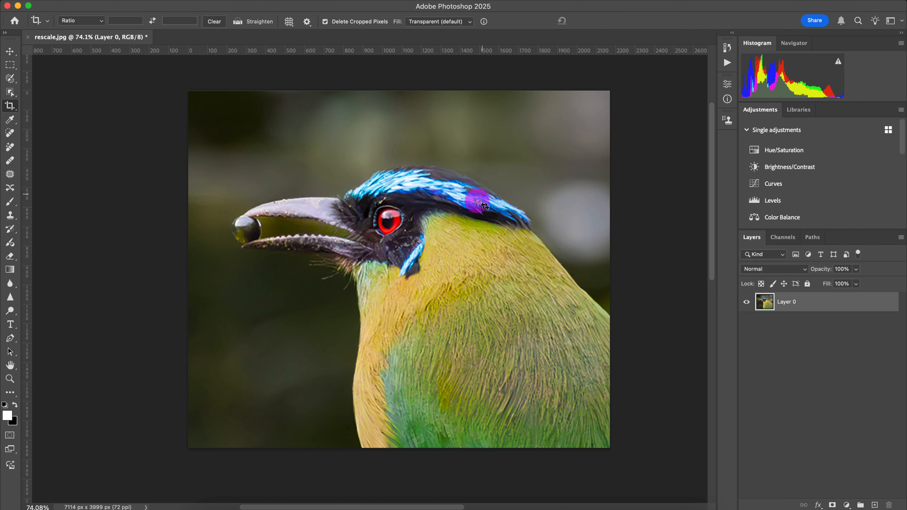
Step: Open the cropped image in the Topaz Photo AI filter
mouse_move(268, 3)
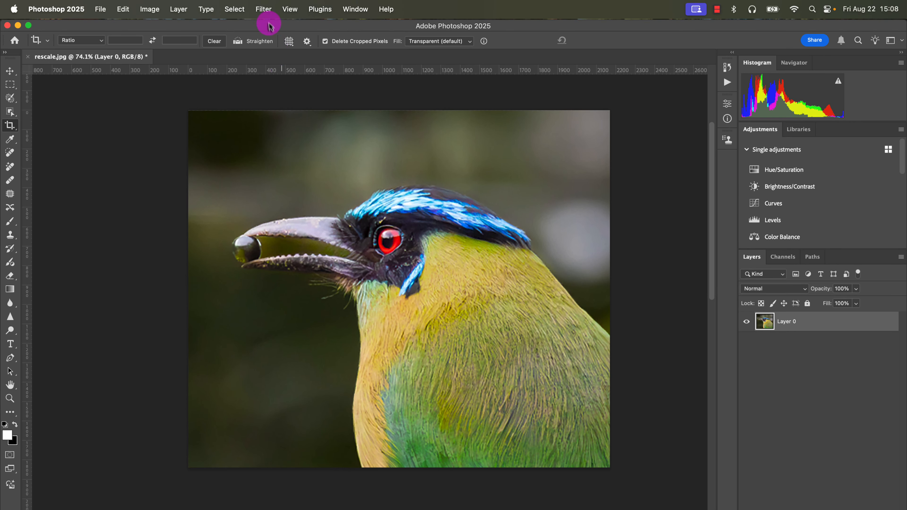
click(264, 10)
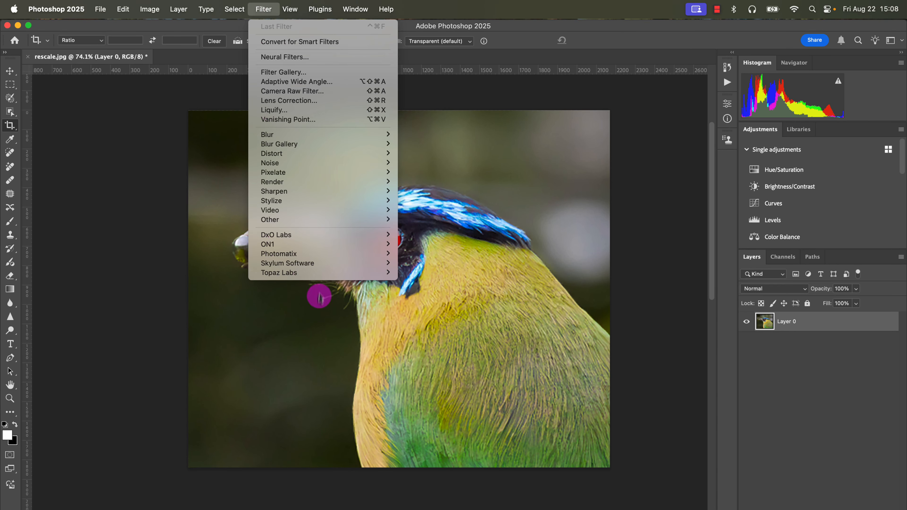
mouse_move(320, 276)
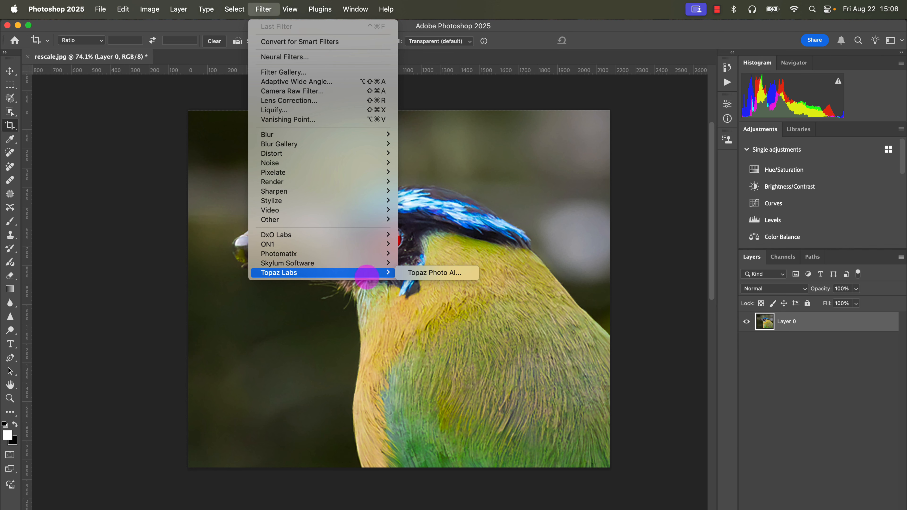
click(439, 276)
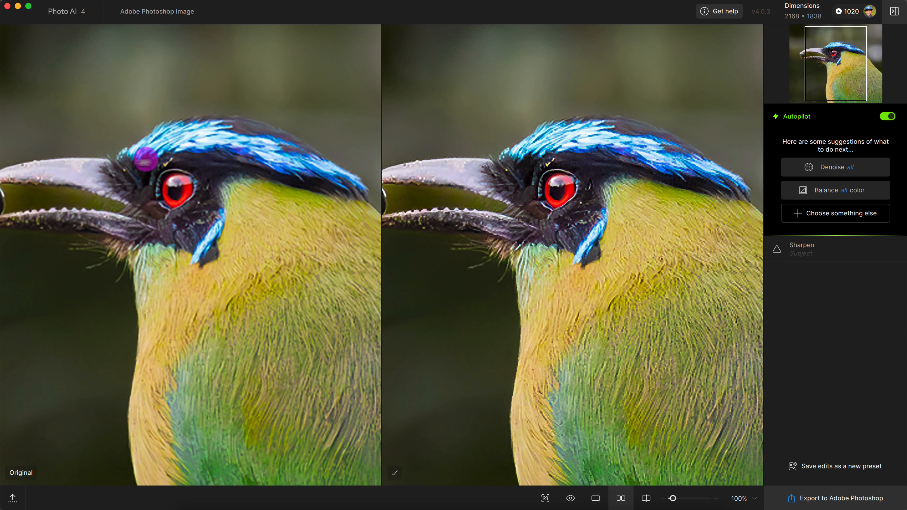
Step: Check the subject sharpening on the bird against the original and export the enhanced image back to Photoshop
drag(144, 202, 248, 210)
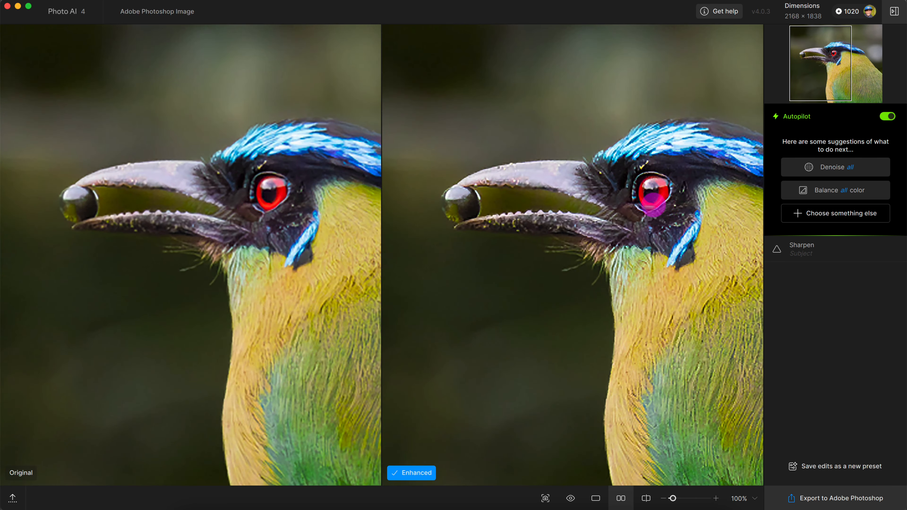
drag(653, 192, 608, 199)
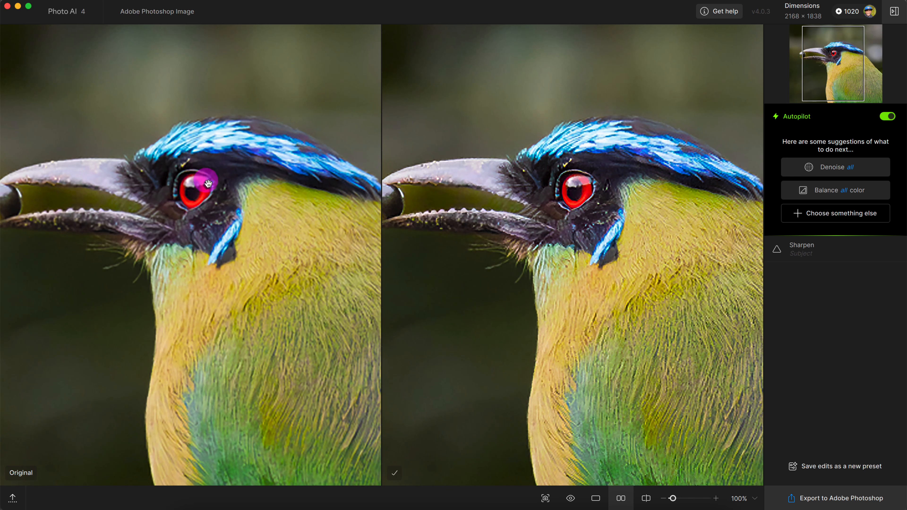
scroll(611, 205, left, 3)
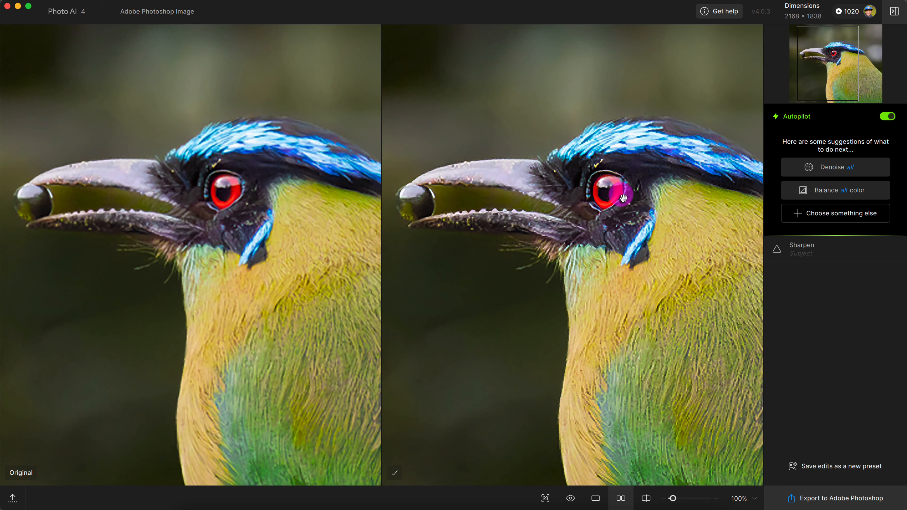
click(806, 253)
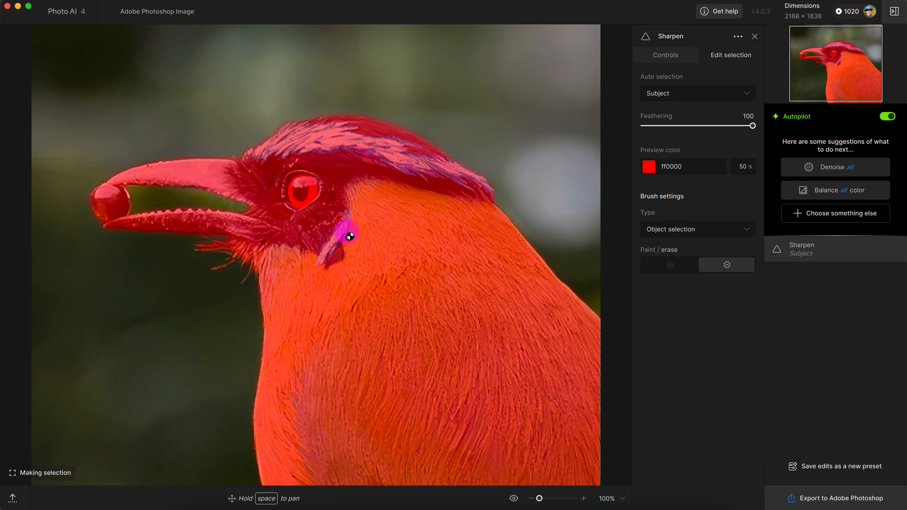
click(840, 498)
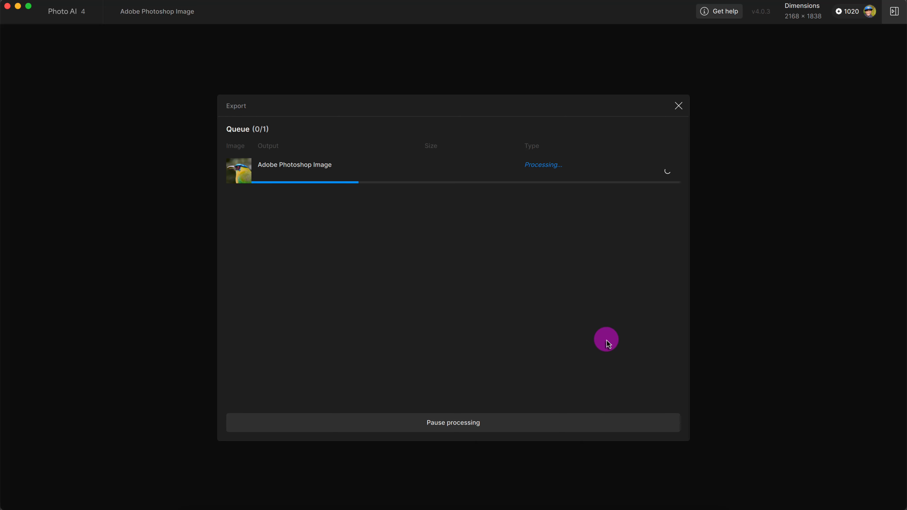